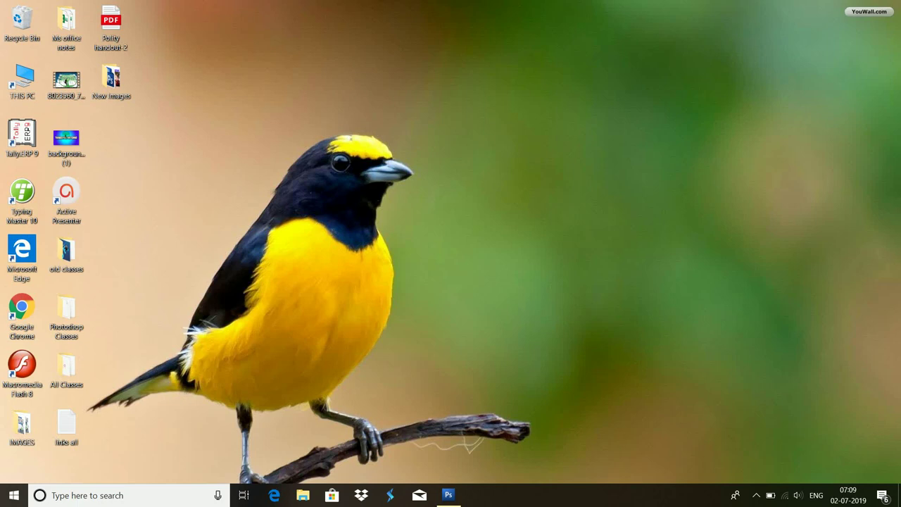
- Restore Photoshop and float the rabbit and baby photos in separate windows, side by side
left_click(448, 495)
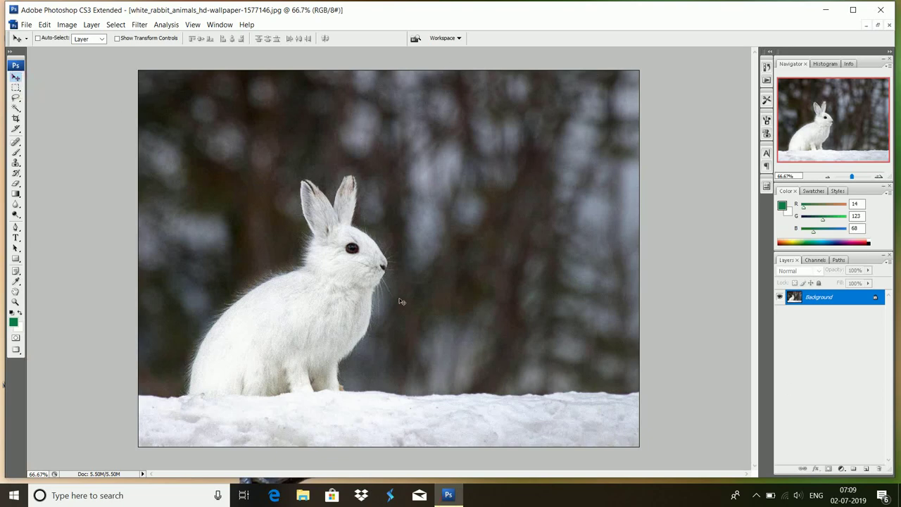
left_click(877, 25)
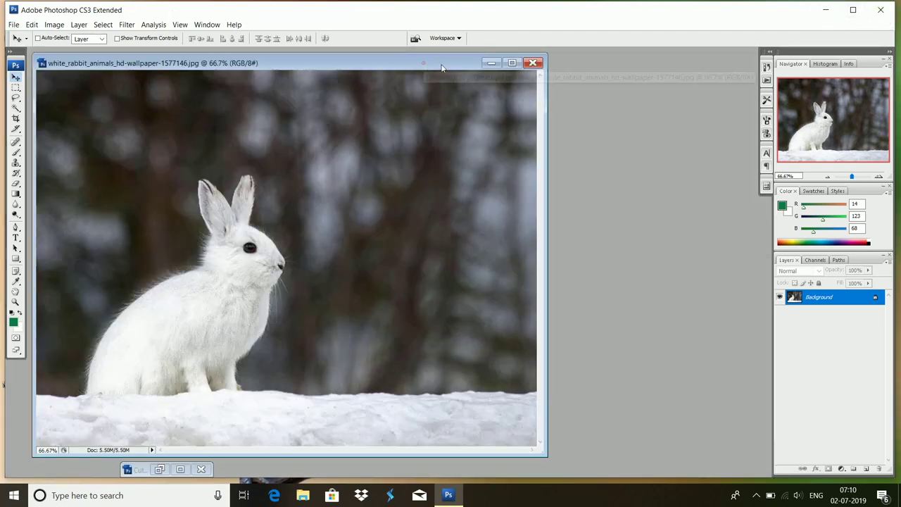
left_click_drag(436, 61, 455, 67)
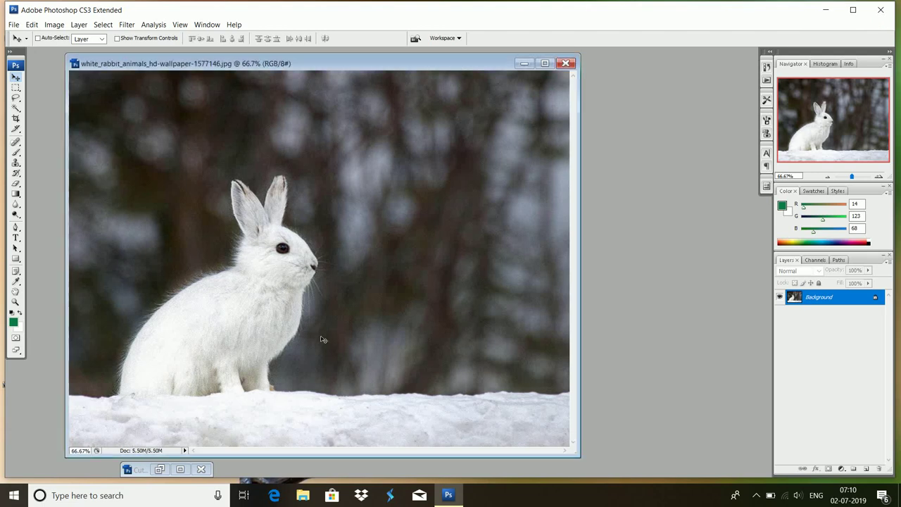
left_click(180, 468)
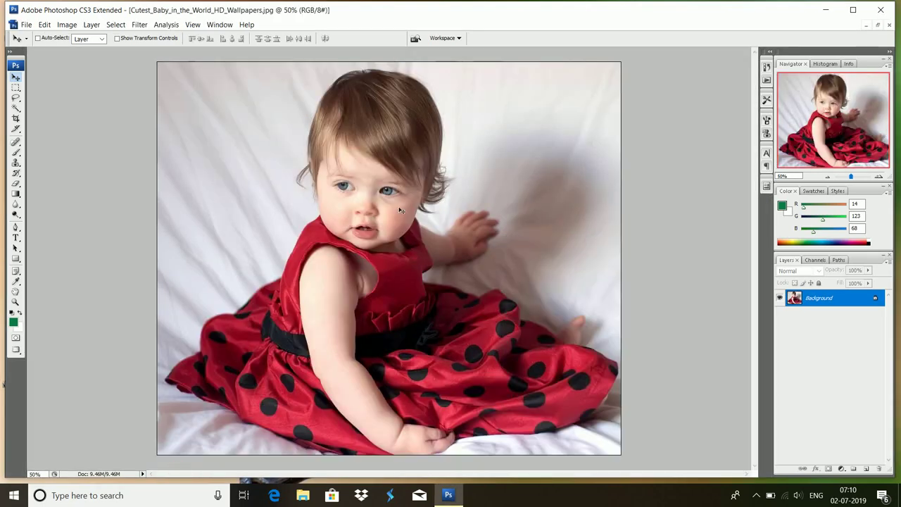
left_click(878, 26)
left_click_drag(276, 59, 799, 83)
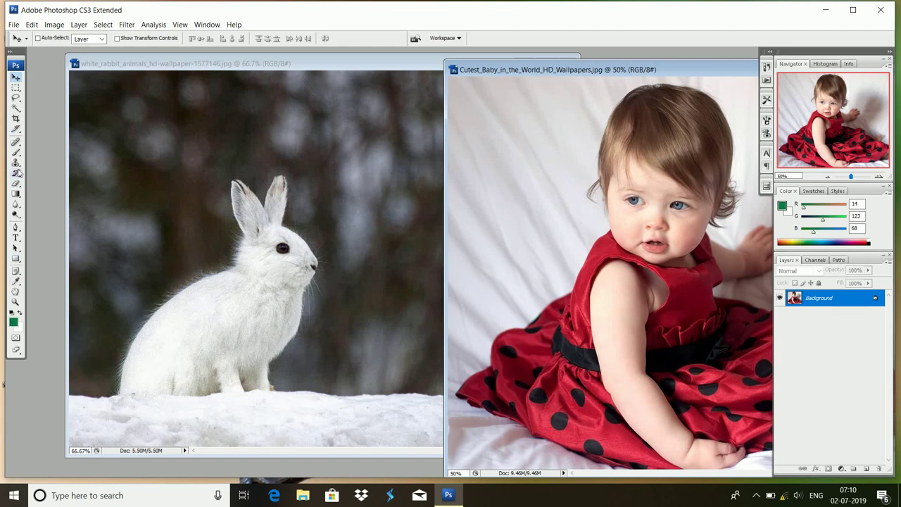
- Switch to the Clone Stamp Tool from the stamp tools group
left_click_drag(16, 163, 72, 165)
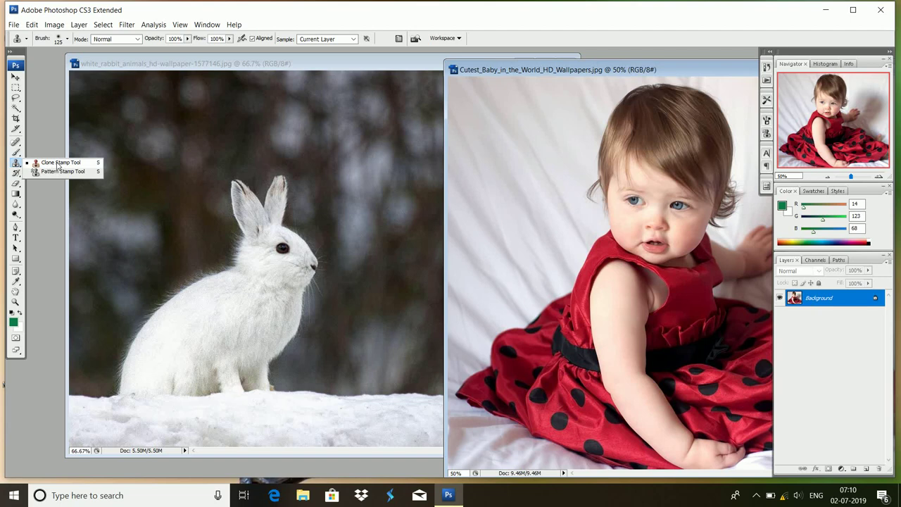
left_click(57, 164)
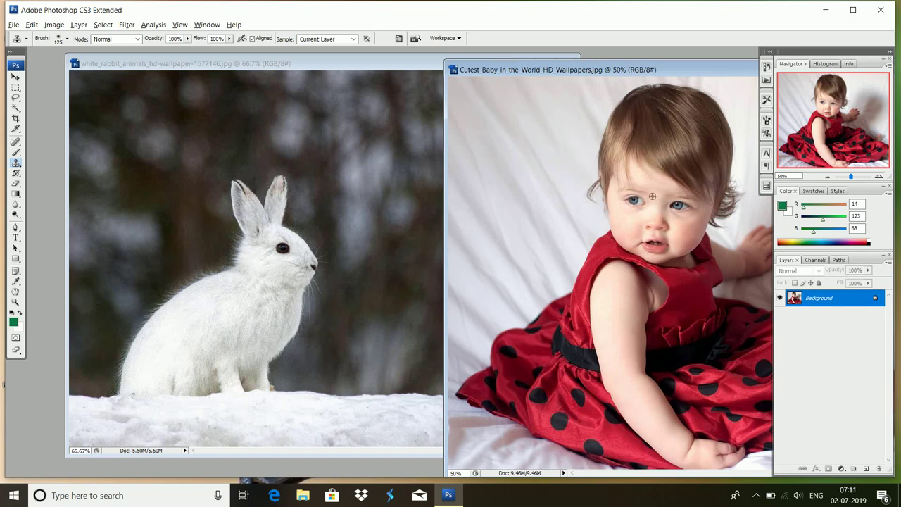
- Bring the rabbit photo forward and try cloning onto it before a source is set
key("alt")
left_click(375, 65)
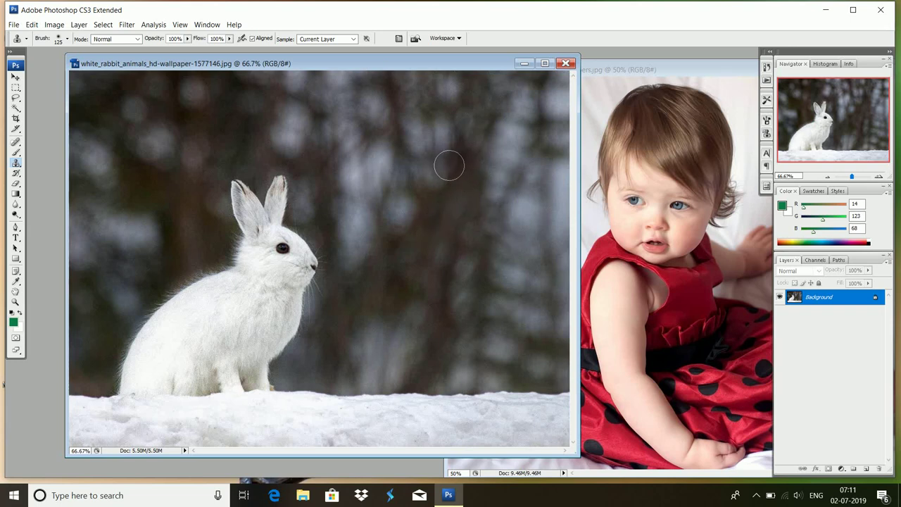
left_click(448, 162)
left_click(460, 192)
- Dismiss the missing-source warning, sample the baby's forehead, and return to the rabbit photo
left_click(659, 184)
left_click(659, 184)
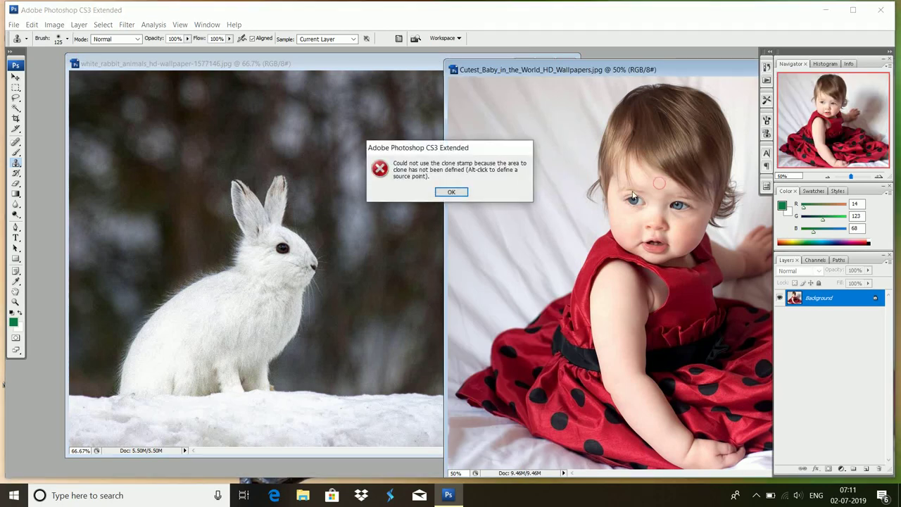
left_click(453, 193)
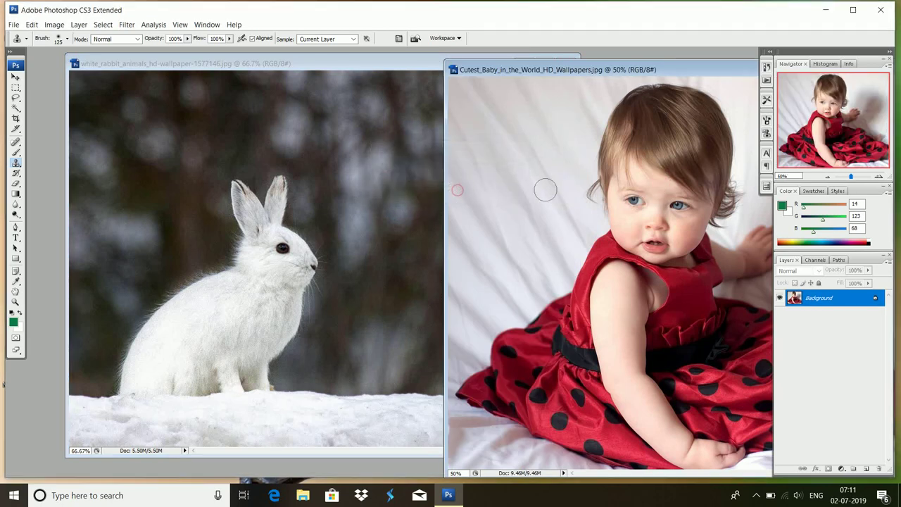
left_click(646, 184, "alt")
left_click(414, 157)
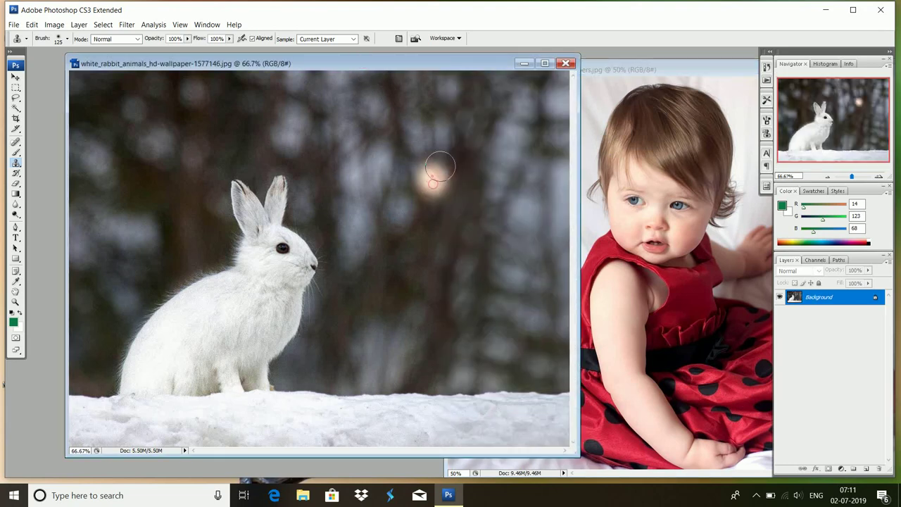
- Clone the baby's face and red polka-dot dress onto the area beside the rabbit
mouse_move(432, 184)
left_mouse_down()
mouse_move(455, 126)
mouse_move(391, 137)
mouse_move(380, 186)
mouse_move(391, 227)
mouse_move(434, 237)
mouse_move(478, 211)
mouse_move(503, 211)
mouse_move(505, 158)
mouse_move(488, 124)
mouse_move(450, 121)
mouse_move(485, 159)
mouse_move(450, 204)
mouse_move(395, 243)
mouse_move(422, 271)
mouse_move(461, 274)
mouse_move(503, 253)
mouse_move(516, 210)
mouse_move(510, 166)
mouse_move(531, 225)
mouse_move(524, 176)
mouse_move(490, 124)
mouse_move(527, 145)
mouse_move(524, 176)
mouse_move(495, 111)
mouse_move(444, 105)
mouse_move(404, 117)
mouse_move(373, 190)
mouse_move(383, 303)
mouse_move(372, 285)
mouse_move(345, 331)
mouse_move(359, 348)
mouse_move(313, 362)
mouse_move(308, 422)
mouse_move(345, 412)
mouse_move(323, 422)
mouse_move(289, 408)
mouse_move(384, 436)
mouse_move(402, 418)
mouse_move(408, 322)
mouse_move(376, 337)
mouse_move(450, 311)
mouse_move(436, 355)
mouse_move(450, 396)
mouse_move(447, 429)
mouse_move(493, 401)
mouse_move(486, 411)
mouse_move(510, 415)
mouse_move(545, 383)
mouse_move(522, 345)
mouse_move(479, 338)
mouse_move(520, 275)
mouse_move(520, 316)
mouse_move(539, 345)
mouse_move(557, 309)
mouse_move(552, 243)
mouse_move(531, 244)
mouse_move(562, 329)
mouse_move(550, 335)
mouse_move(532, 422)
mouse_move(447, 421)
mouse_move(323, 385)
mouse_move(371, 336)
mouse_move(295, 353)
mouse_move(275, 423)
mouse_move(271, 405)
mouse_move(264, 429)
mouse_move(316, 403)
left_mouse_up()
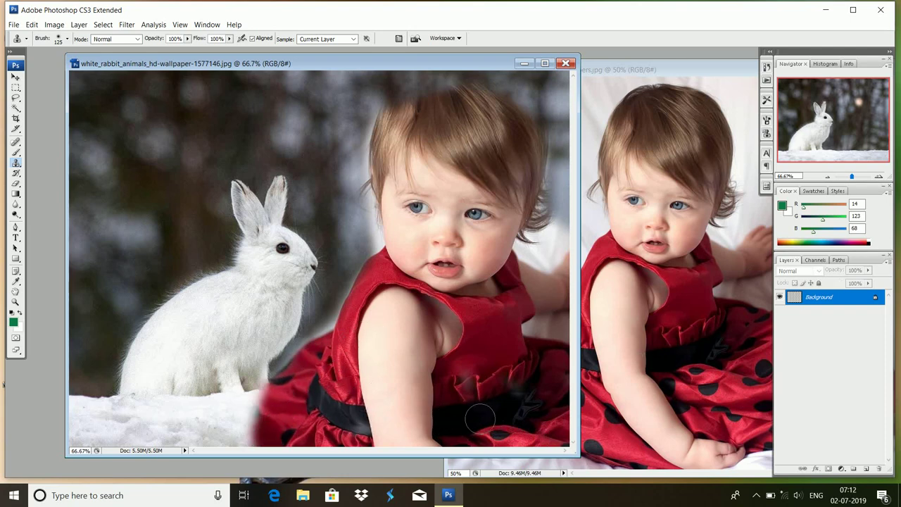
- Maximize the rabbit composite and clone the baby's hair up to the photo's top edge
left_click(544, 63)
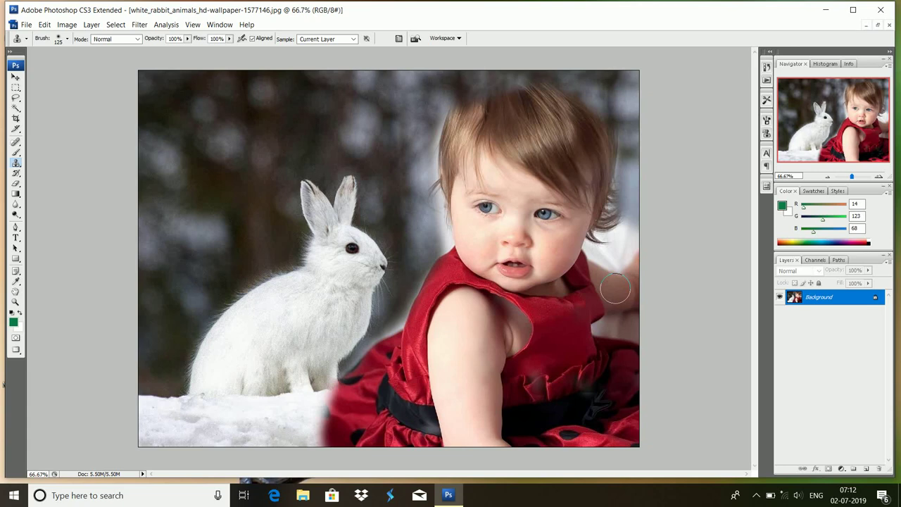
left_click(877, 25)
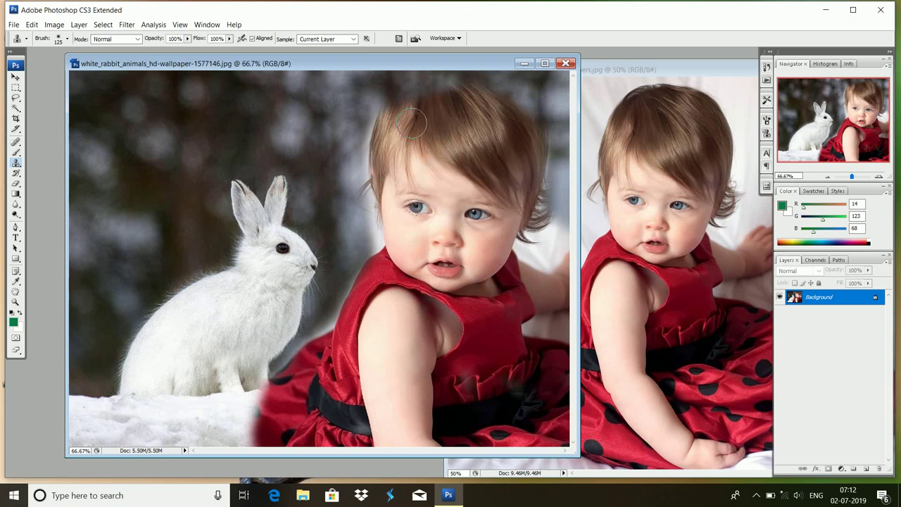
left_click(546, 63)
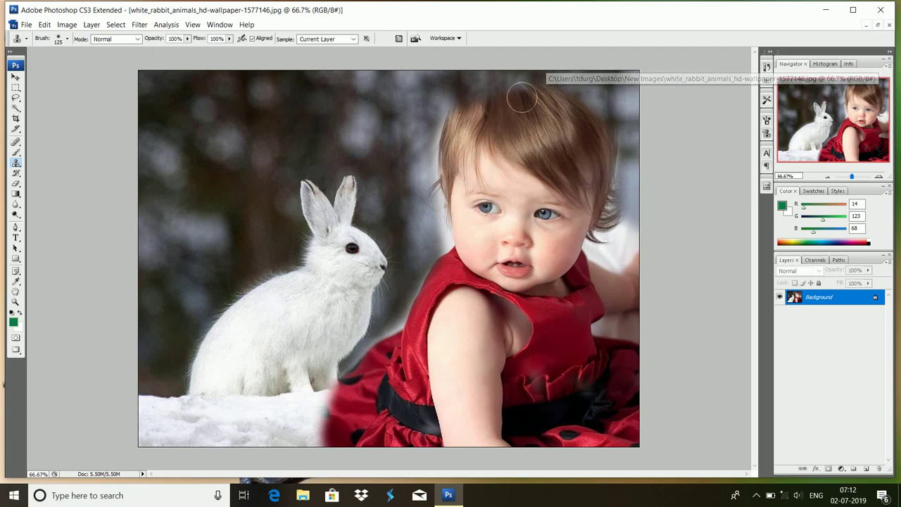
mouse_move(505, 79)
left_mouse_down()
mouse_move(562, 83)
mouse_move(610, 120)
mouse_move(617, 196)
left_mouse_up()
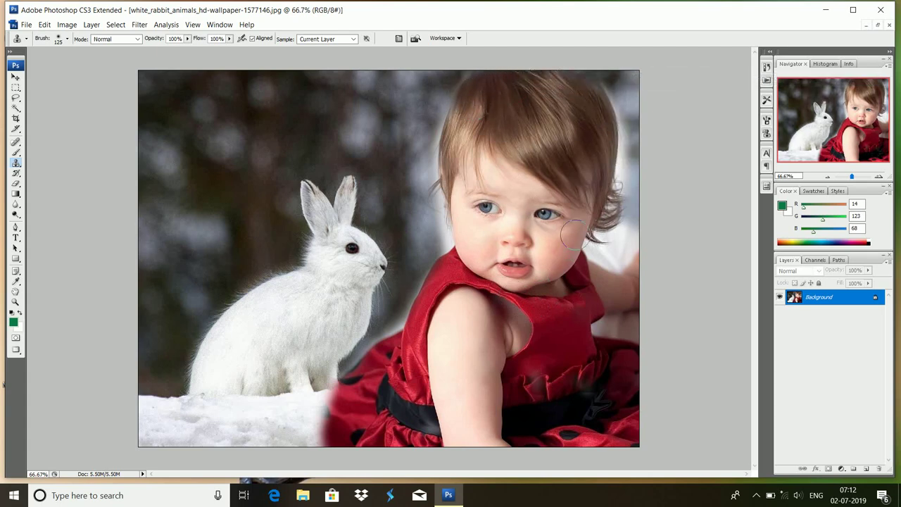